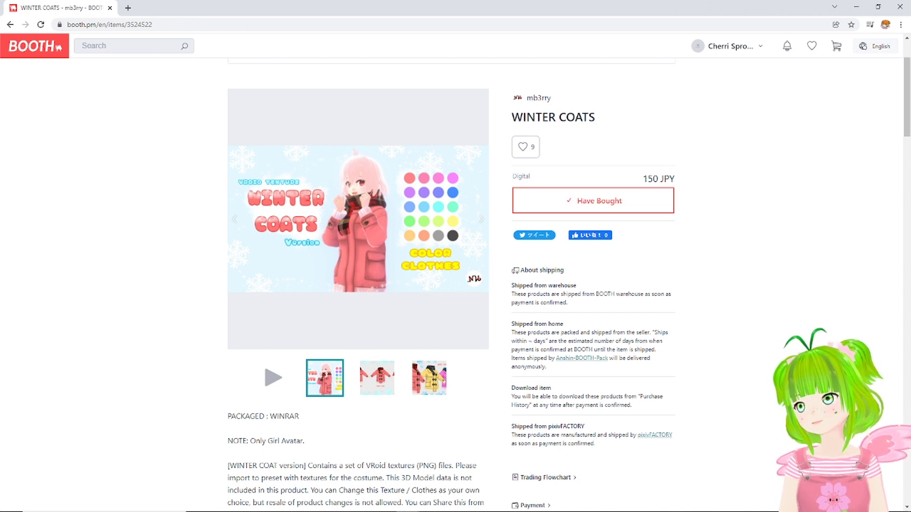
Step: Check the BOOTH coat preview pictures and WINRAR/VRoid PNG texture notes, then return to VRoid Studio
{"action": "left_click", "coordinate": [376, 388]}
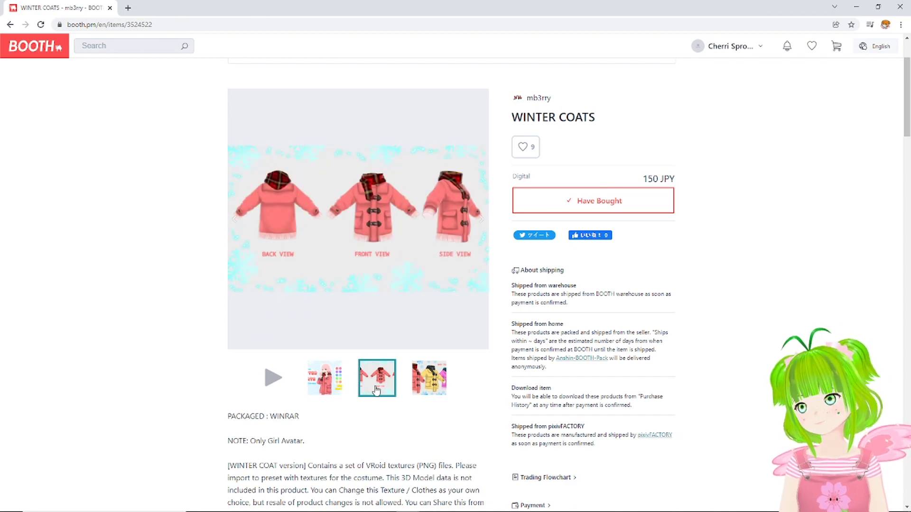
{"action": "left_click", "coordinate": [425, 388]}
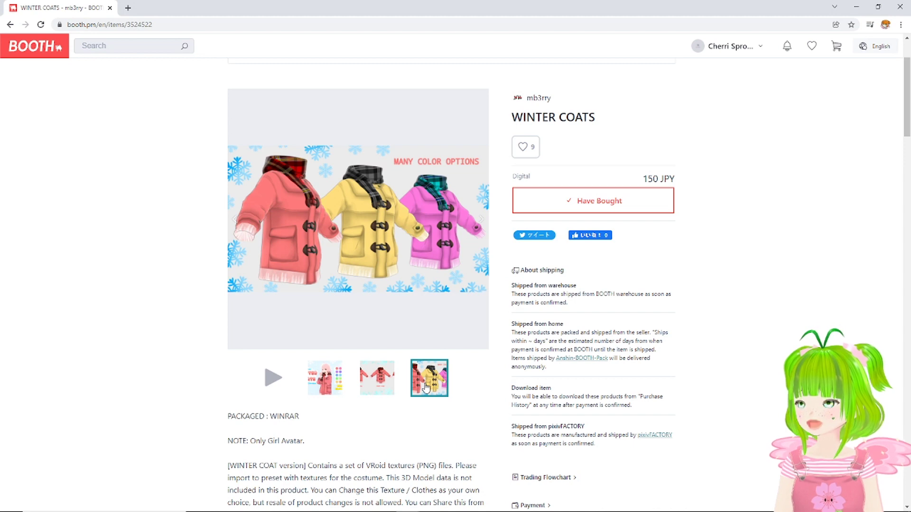
{"action": "scroll", "coordinate": [426, 388], "scroll_direction": "down", "scroll_amount": 2}
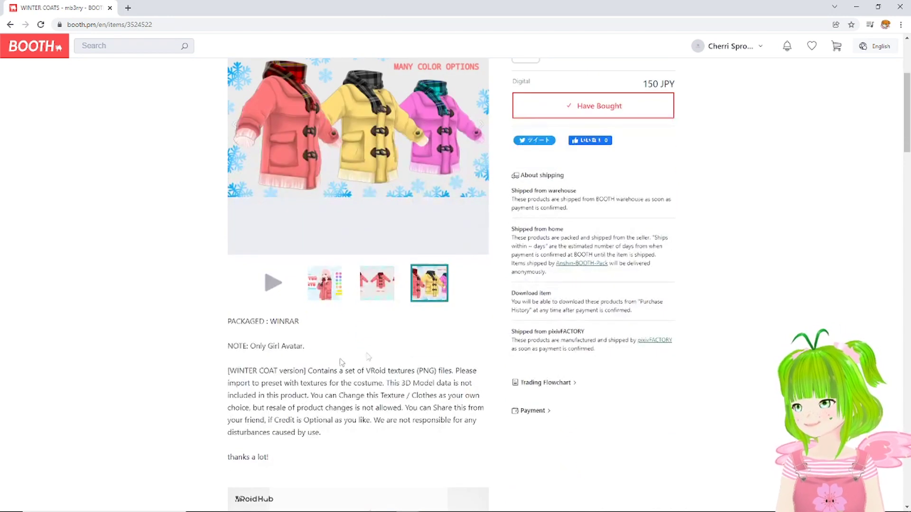
{"action": "left_click_drag", "start_coordinate": [262, 384], "coordinate": [465, 407]}
{"action": "left_click", "coordinate": [464, 408]}
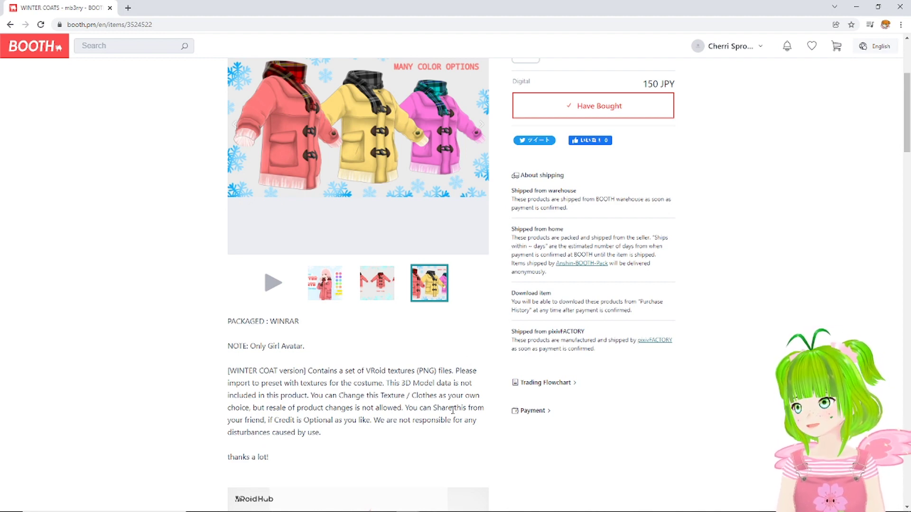
{"action": "key", "text": "alt+Tab"}
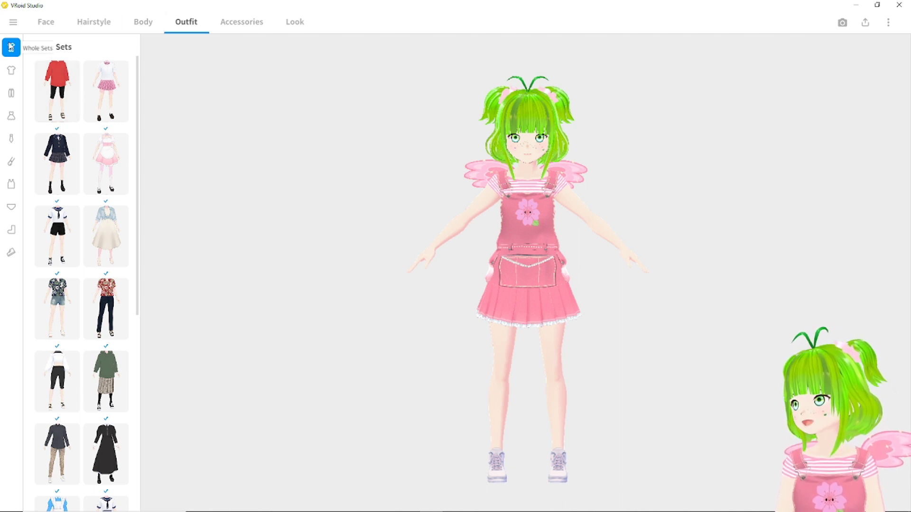
Step: Create a custom top from the Hoodie template and open its Texture Editor
{"action": "left_click", "coordinate": [12, 71]}
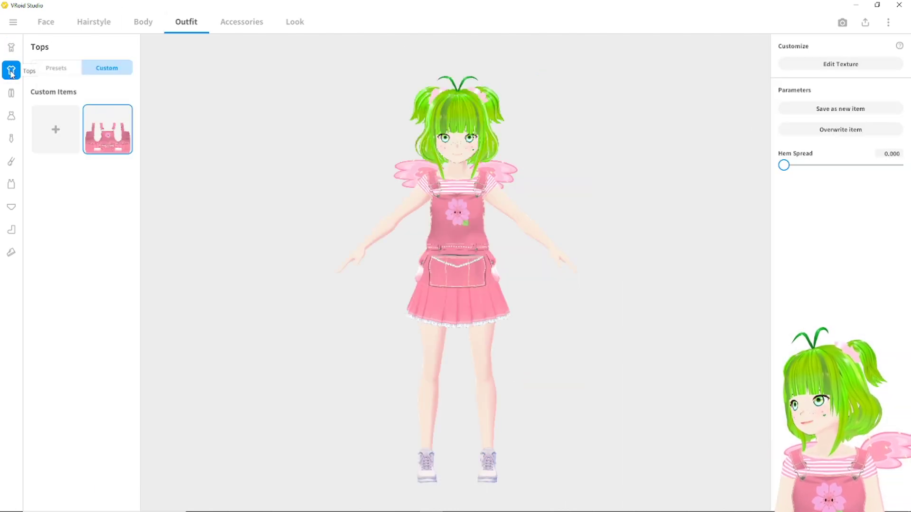
{"action": "left_click", "coordinate": [55, 129]}
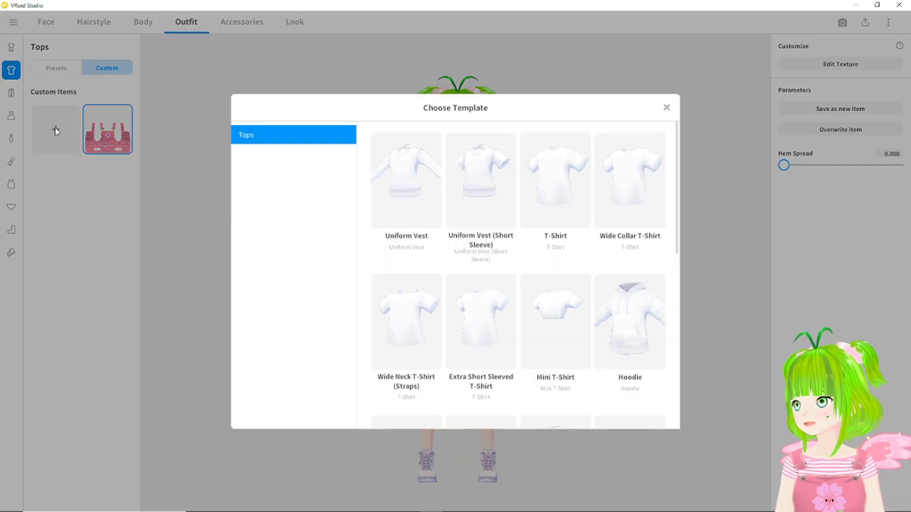
{"action": "left_click", "coordinate": [630, 327]}
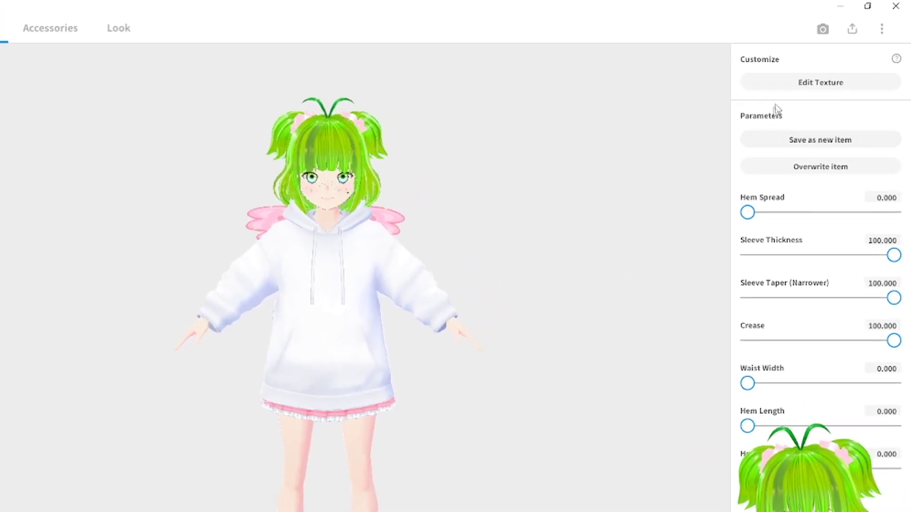
{"action": "left_click", "coordinate": [805, 86]}
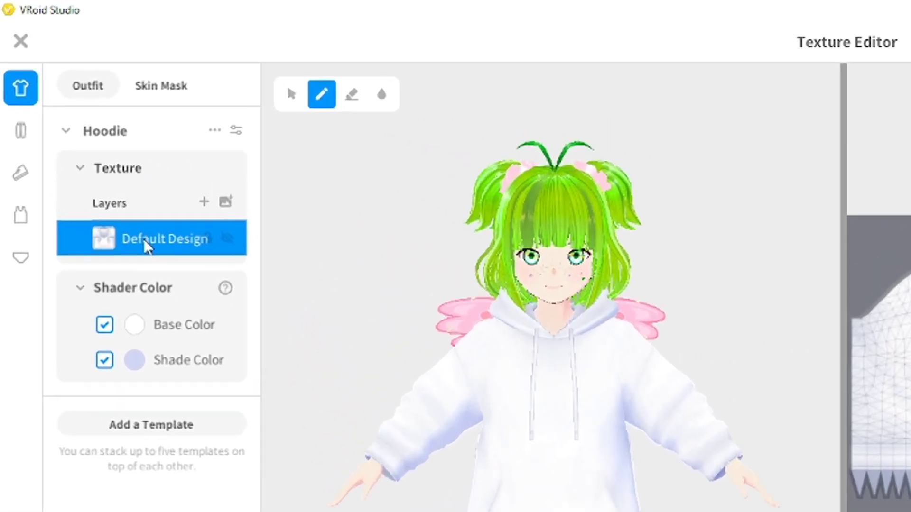
Step: Import the pink COAT-2 image from COAT -HOODIE JACKET onto the Default Design layer
{"action": "right_click", "coordinate": [76, 130]}
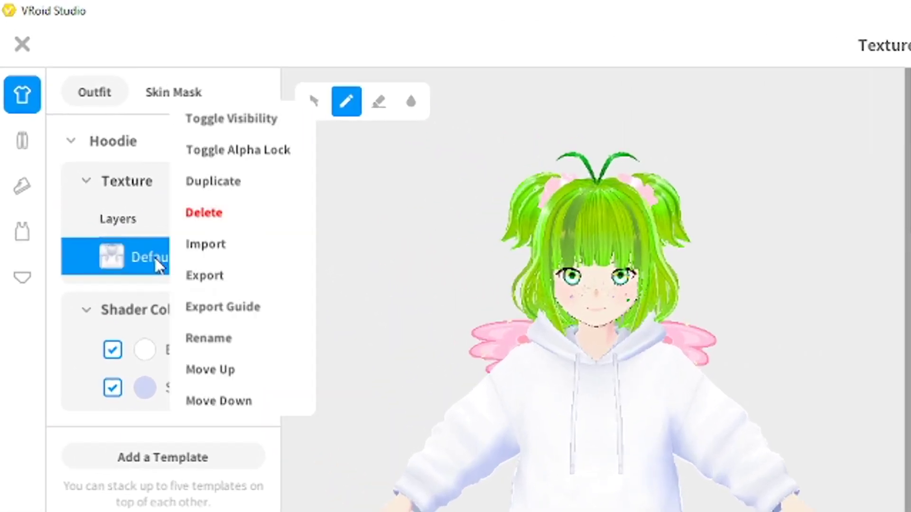
{"action": "left_click", "coordinate": [207, 250]}
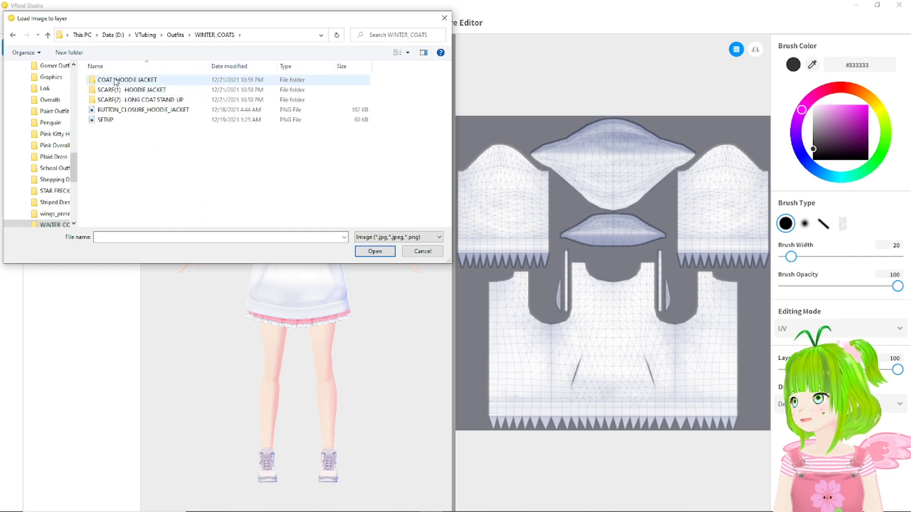
{"action": "double_click", "coordinate": [115, 81]}
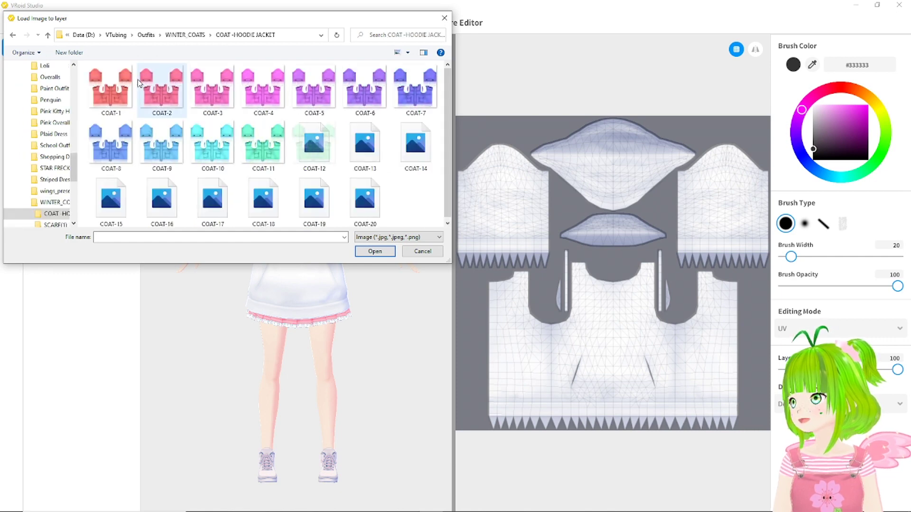
{"action": "left_click", "coordinate": [169, 100]}
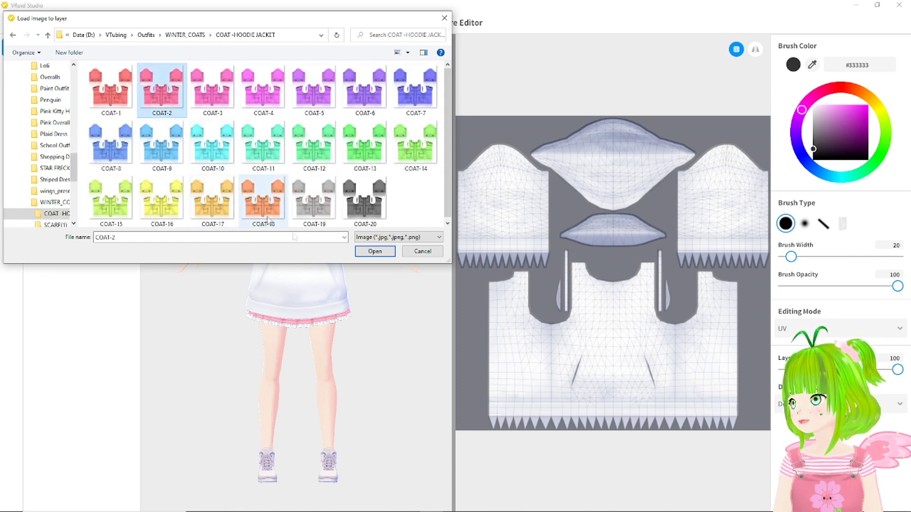
{"action": "left_click", "coordinate": [374, 252]}
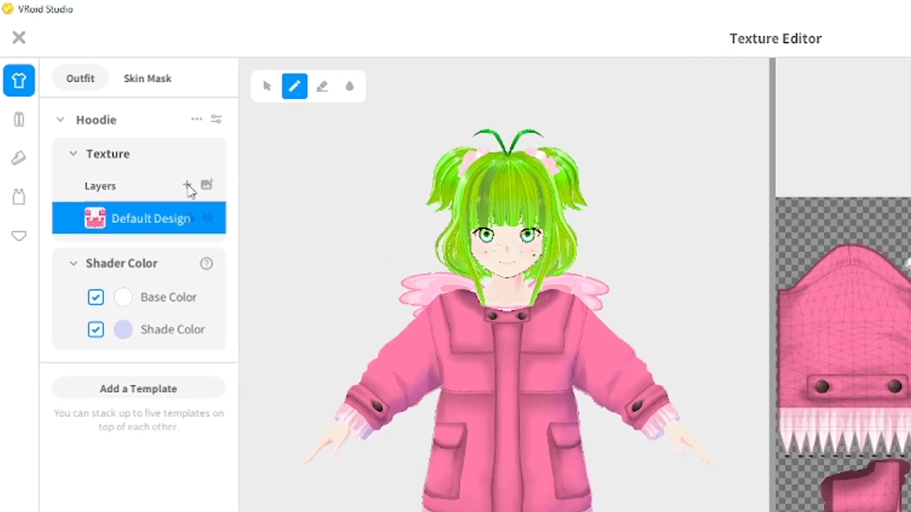
Step: Add Layer 1 and import the plaid SCARF-22 image from SCARF(1) -HOODIE JACKET onto it
{"action": "left_click", "coordinate": [189, 185]}
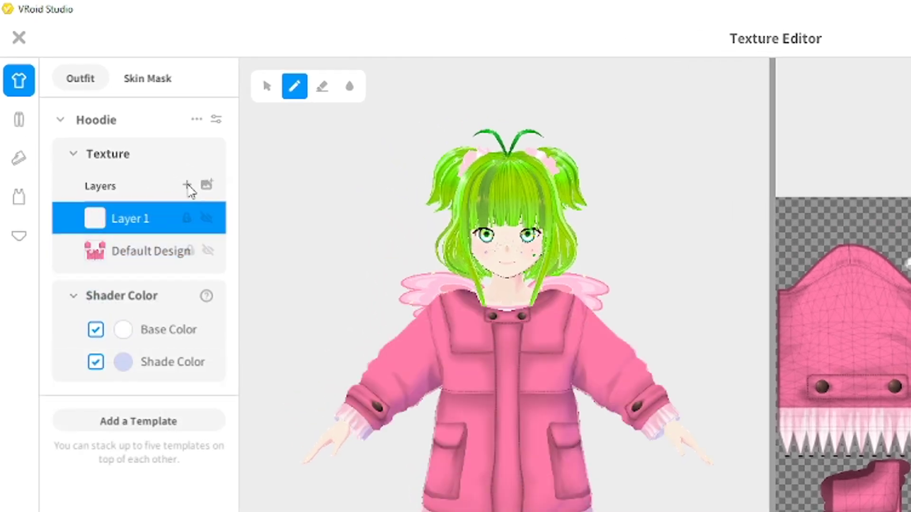
{"action": "right_click", "coordinate": [128, 211]}
{"action": "left_click", "coordinate": [161, 207]}
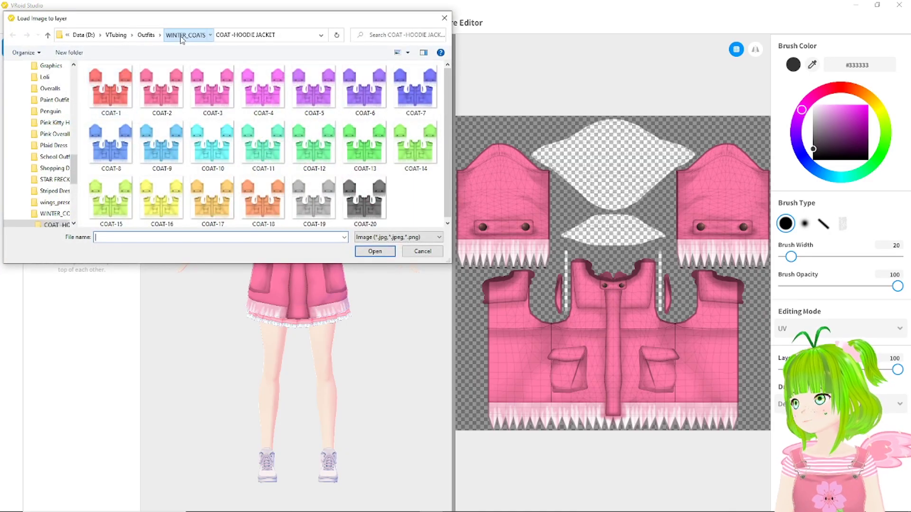
{"action": "left_click", "coordinate": [182, 38]}
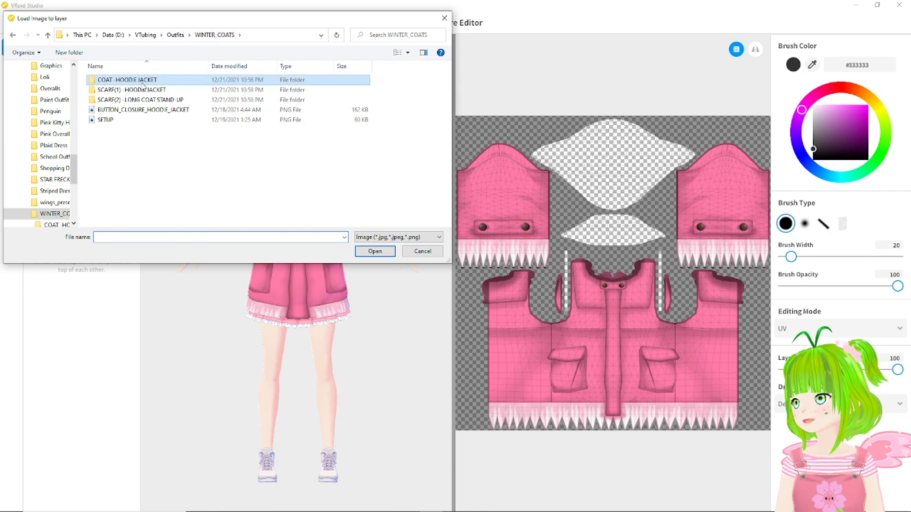
{"action": "double_click", "coordinate": [143, 92]}
{"action": "scroll", "coordinate": [223, 173], "scroll_direction": "down", "scroll_amount": 3}
{"action": "left_click", "coordinate": [116, 133]}
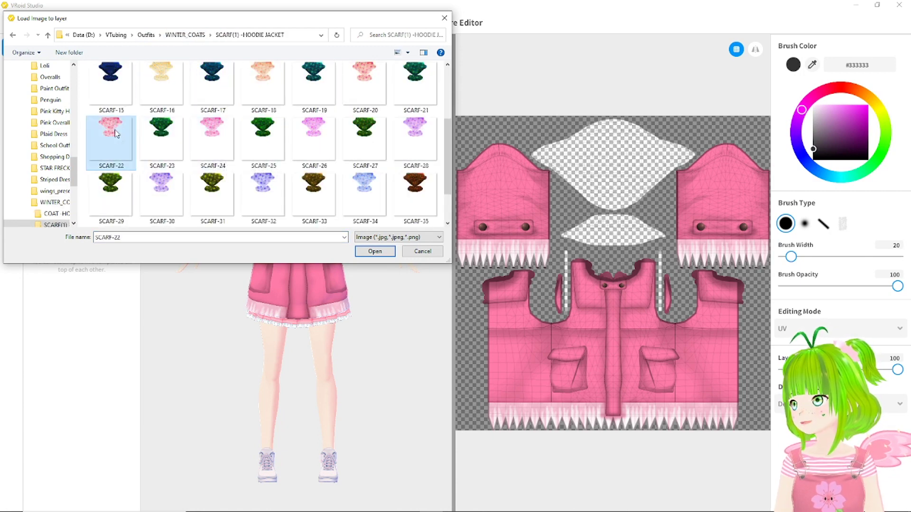
{"action": "left_click", "coordinate": [374, 251]}
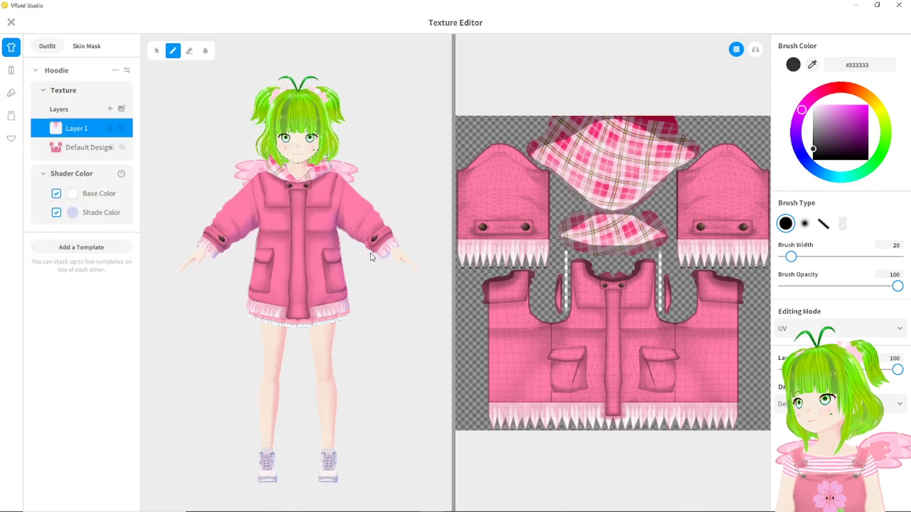
{"action": "right_click_drag", "start_coordinate": [317, 233], "coordinate": [410, 443]}
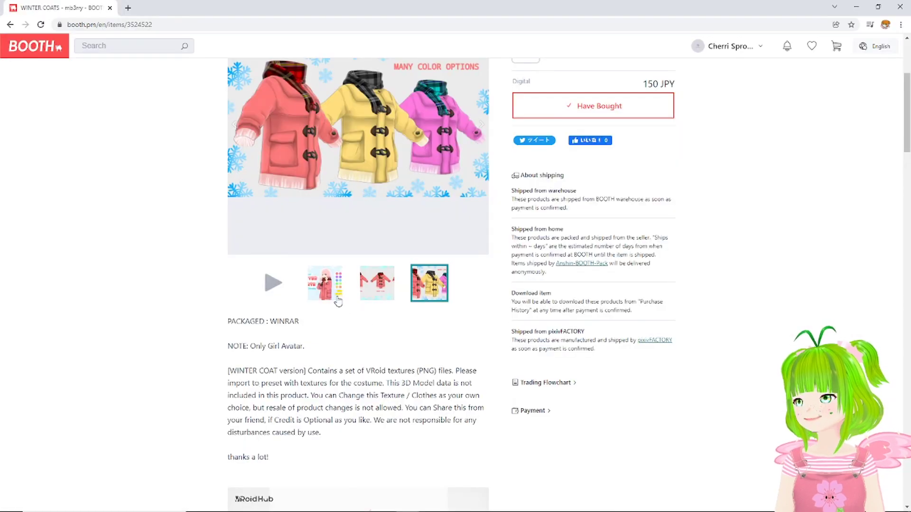
{"action": "left_click", "coordinate": [379, 288]}
{"action": "left_click", "coordinate": [475, 143]}
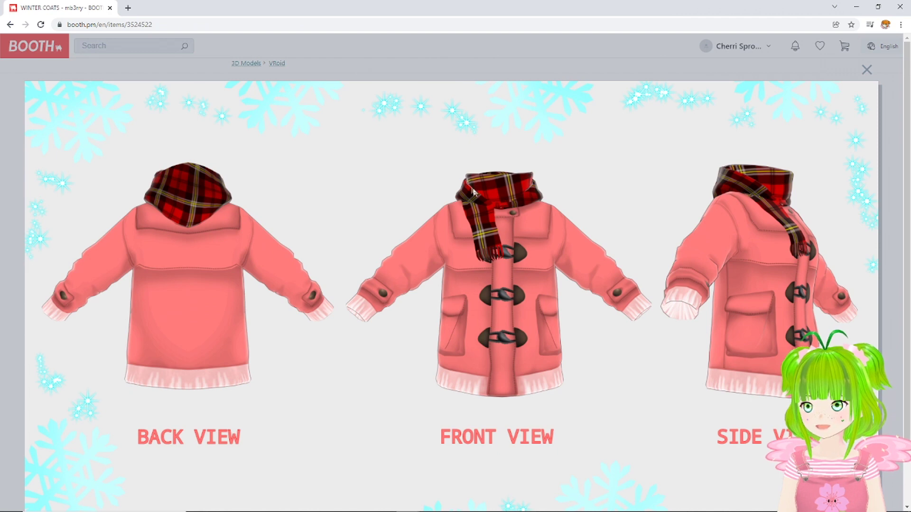
{"action": "left_click", "coordinate": [514, 196]}
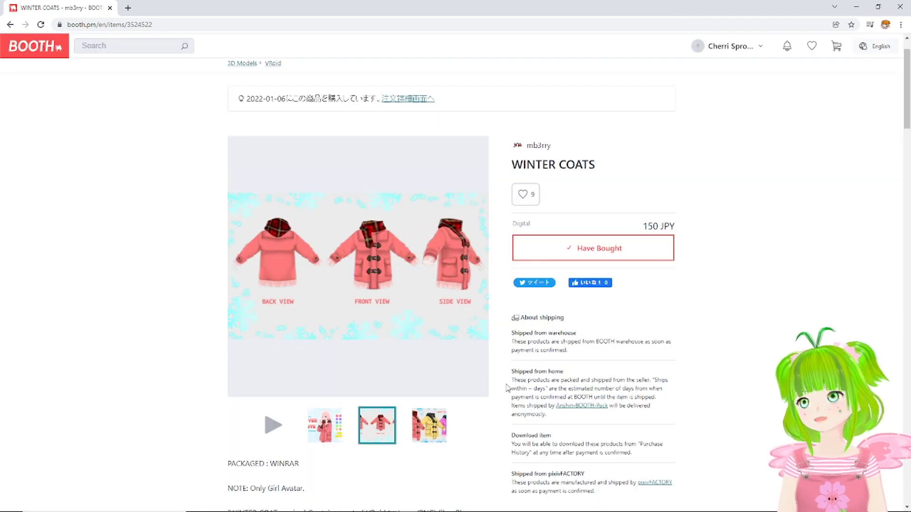
{"action": "left_click", "coordinate": [854, 9]}
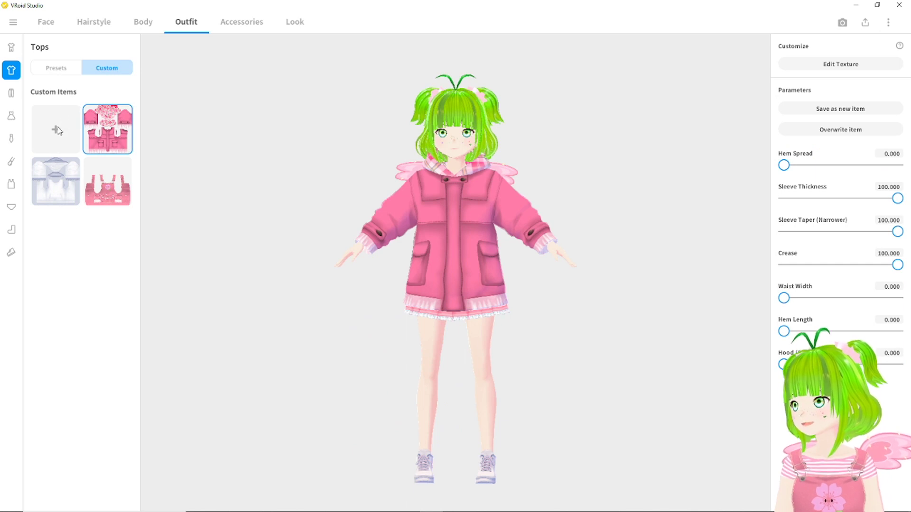
Step: Create a Long Coat (Stand-up Collar) top and start importing an image onto its Default Design layer
{"action": "left_click", "coordinate": [55, 130]}
{"action": "scroll", "coordinate": [534, 237], "scroll_direction": "down", "scroll_amount": 5}
{"action": "scroll", "coordinate": [535, 242], "scroll_direction": "down", "scroll_amount": 4}
{"action": "left_click", "coordinate": [413, 326]}
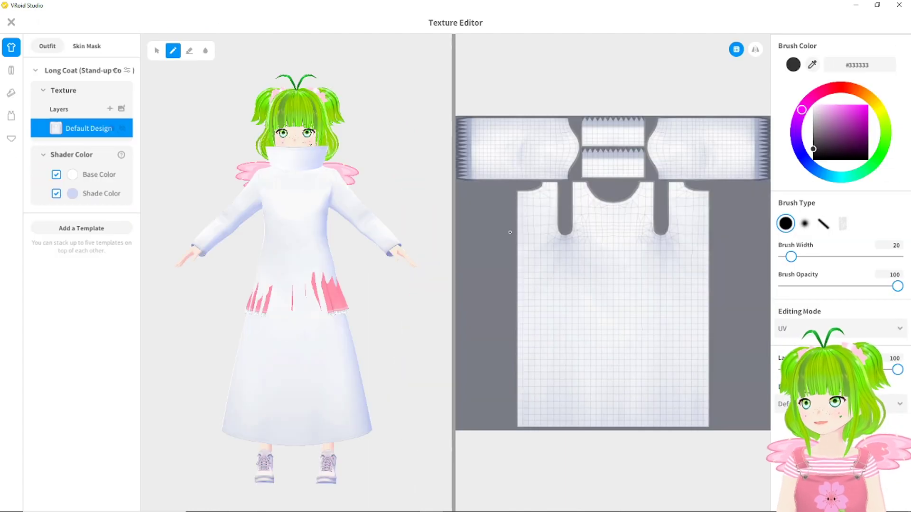
{"action": "right_click", "coordinate": [87, 133]}
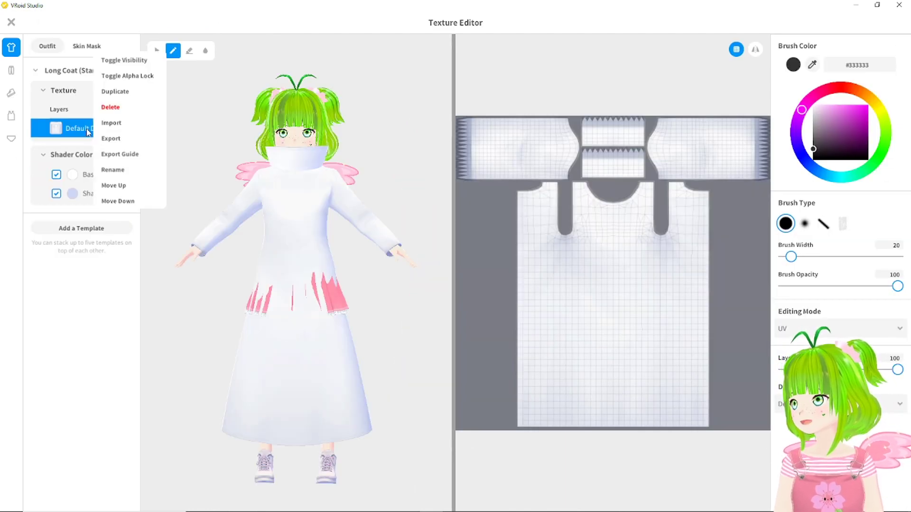
{"action": "left_click", "coordinate": [106, 121]}
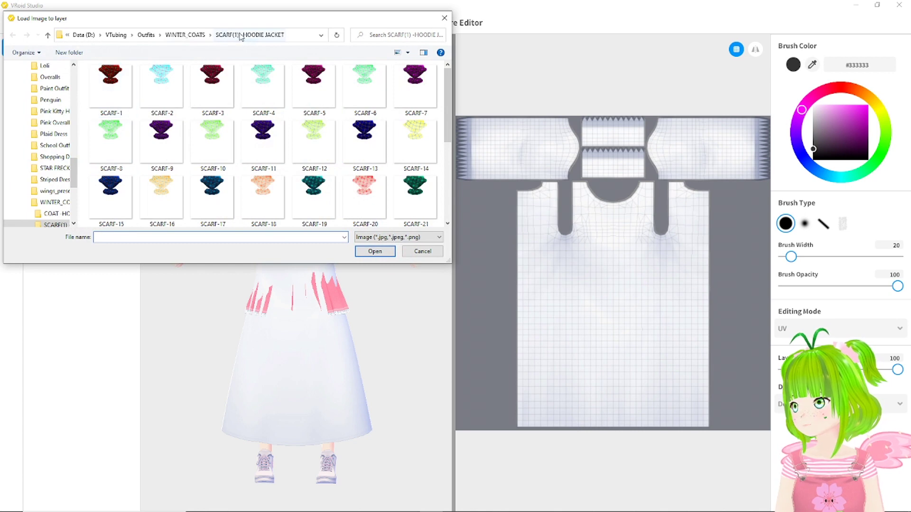
Step: Load SCARF-22 from SCARF(2)-LONG COAT STAND-UP onto the coat and orbit to inspect the scarf
{"action": "left_click", "coordinate": [185, 35]}
{"action": "double_click", "coordinate": [143, 100]}
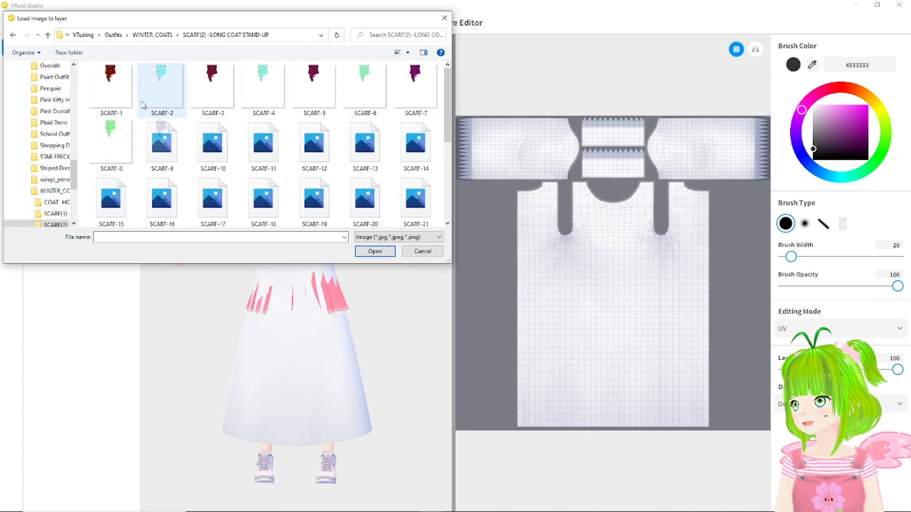
{"action": "scroll", "coordinate": [116, 83], "scroll_direction": "down", "scroll_amount": 3}
{"action": "left_click", "coordinate": [111, 85]}
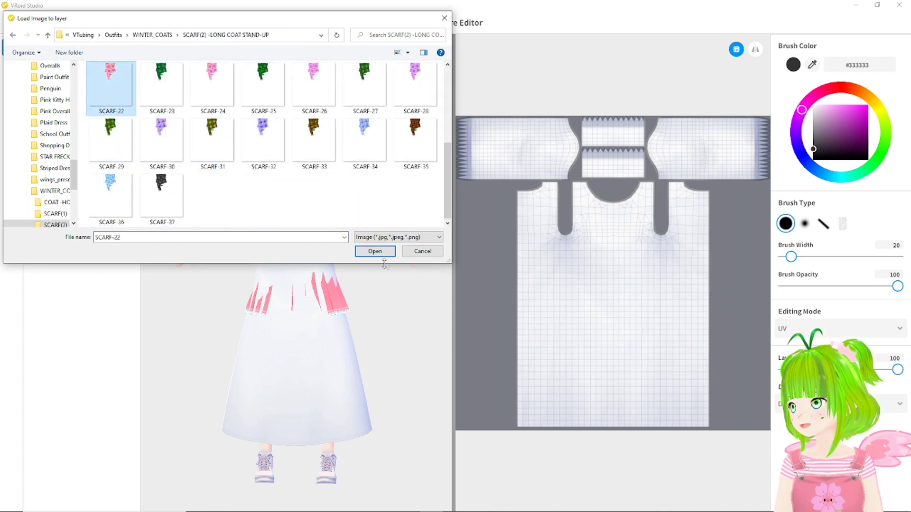
{"action": "left_click", "coordinate": [375, 251]}
{"action": "right_click_drag", "start_coordinate": [419, 208], "coordinate": [458, 231]}
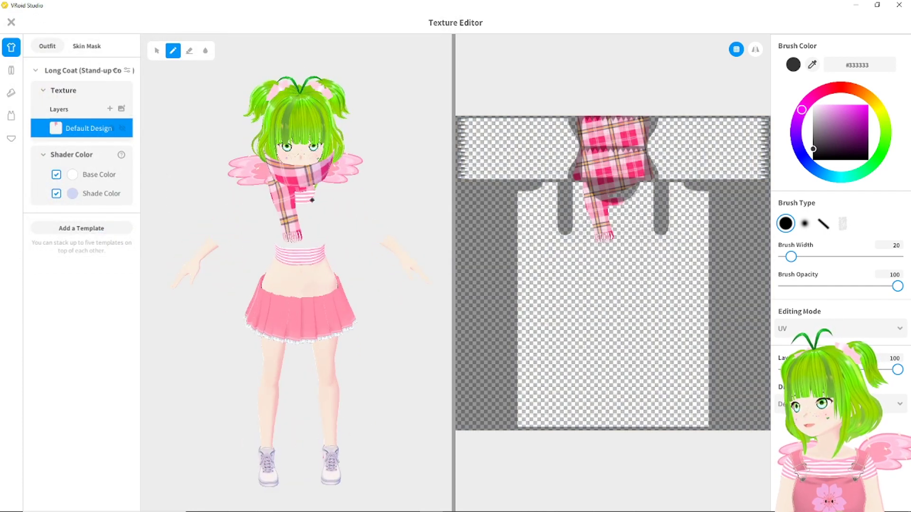
{"action": "scroll", "coordinate": [315, 198], "scroll_direction": "up", "scroll_amount": 3}
{"action": "scroll", "coordinate": [290, 149], "scroll_direction": "up", "scroll_amount": 3}
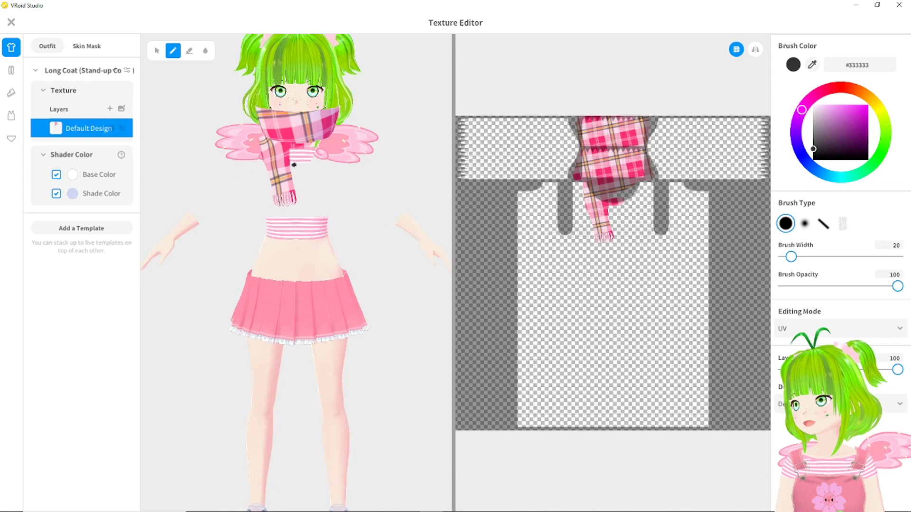
{"action": "middle_click_drag", "start_coordinate": [294, 165], "coordinate": [294, 252]}
{"action": "mouse_move", "coordinate": [295, 211]}
{"action": "right_mouse_down"}
{"action": "mouse_move", "coordinate": [332, 213]}
{"action": "mouse_move", "coordinate": [285, 216]}
{"action": "right_mouse_up"}
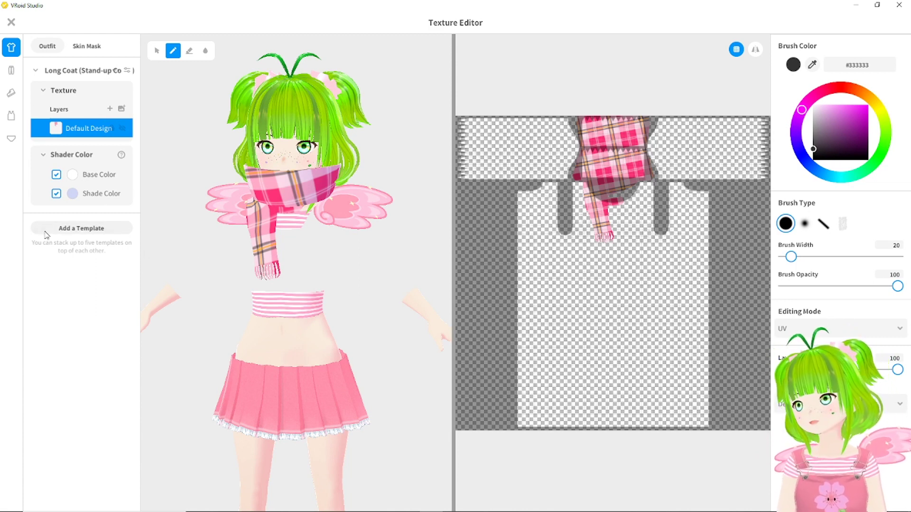
Step: Leave the editor without saving, wear the pink hoodie jacket, and reopen its texture editor
{"action": "left_click", "coordinate": [12, 23]}
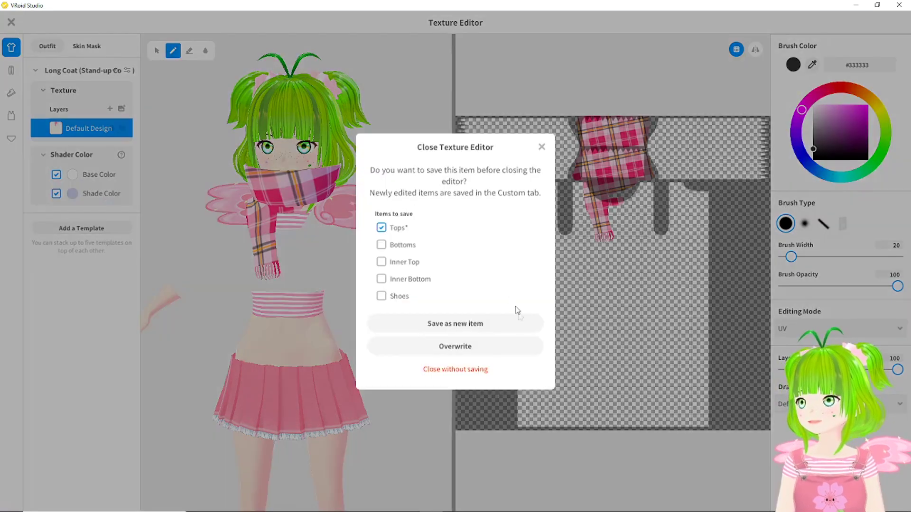
{"action": "left_click", "coordinate": [473, 374]}
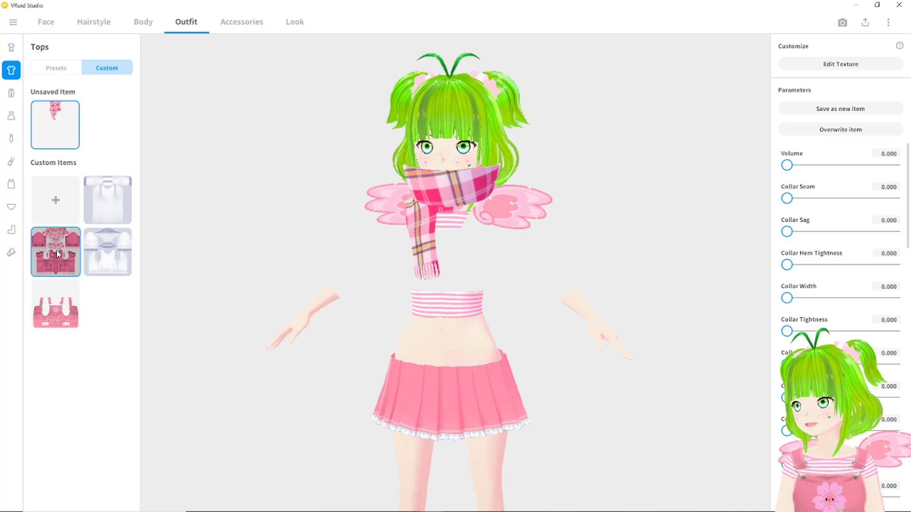
{"action": "left_click", "coordinate": [56, 250]}
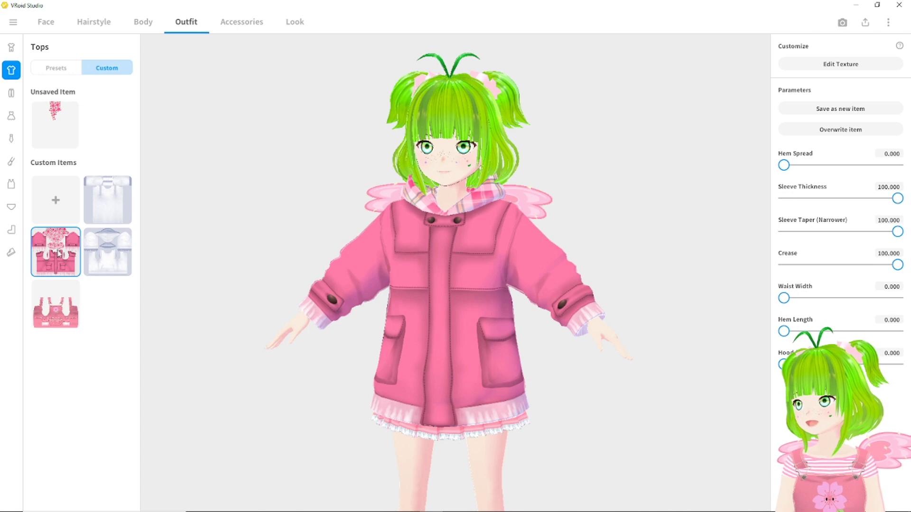
{"action": "left_click", "coordinate": [836, 67]}
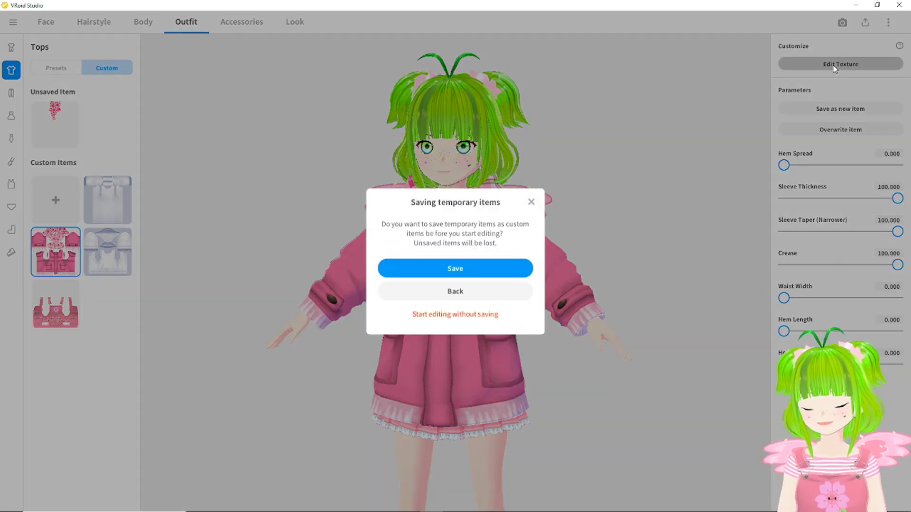
{"action": "left_click", "coordinate": [452, 315]}
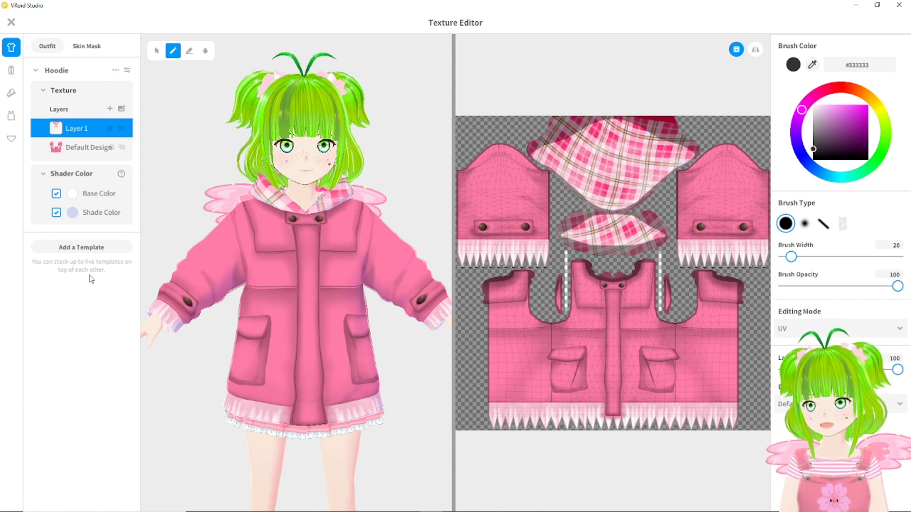
Step: Add the Long Coat (Stand-up Collar) template to the hoodie
{"action": "left_click", "coordinate": [86, 248]}
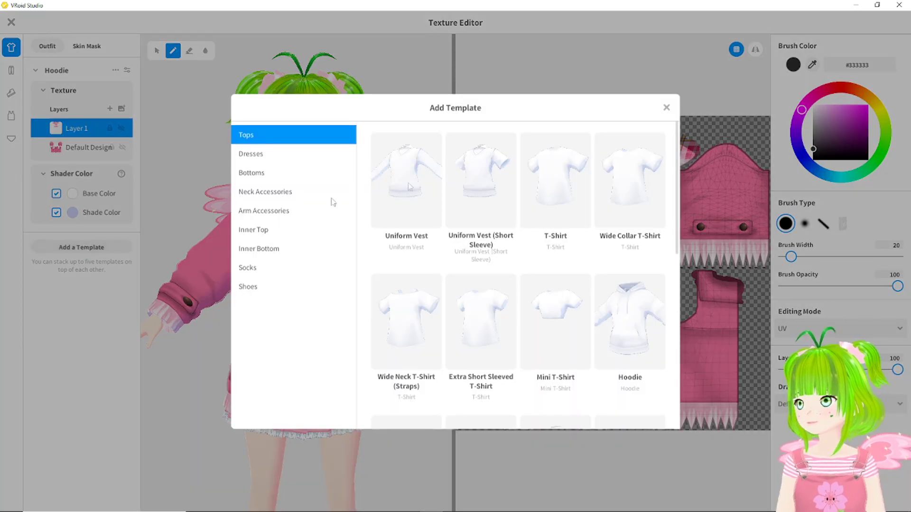
{"action": "scroll", "coordinate": [459, 301], "scroll_direction": "down", "scroll_amount": 5}
{"action": "scroll", "coordinate": [459, 301], "scroll_direction": "down", "scroll_amount": 3}
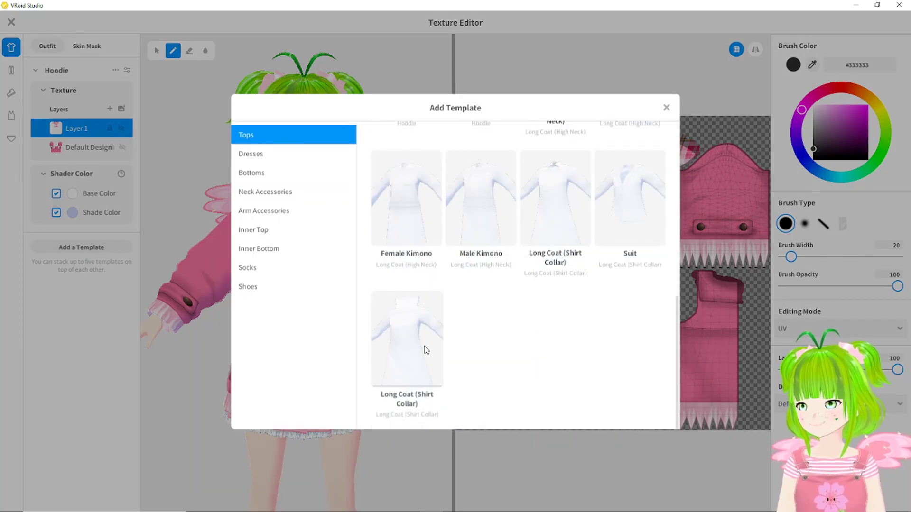
{"action": "left_click", "coordinate": [426, 350]}
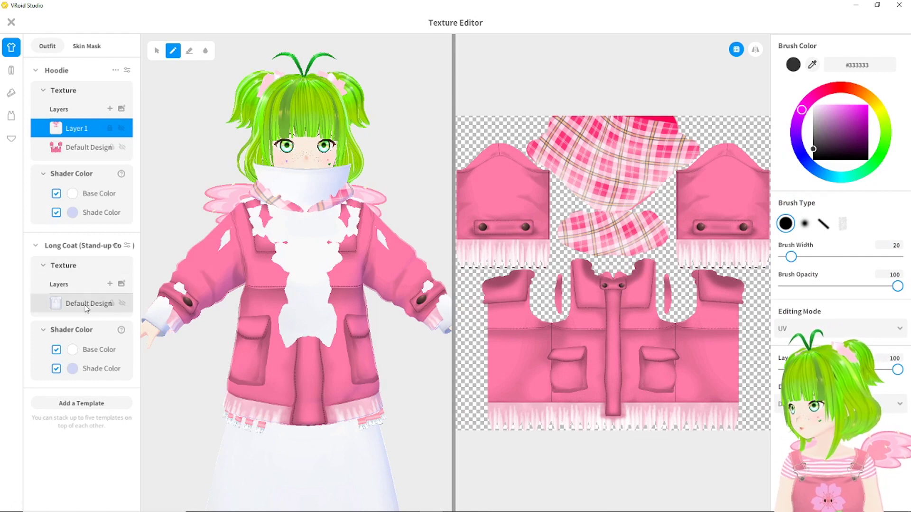
Step: Import the SCARF-22 plaid image onto the long coat's Default Design layer
{"action": "right_click", "coordinate": [86, 306]}
{"action": "left_click", "coordinate": [110, 298]}
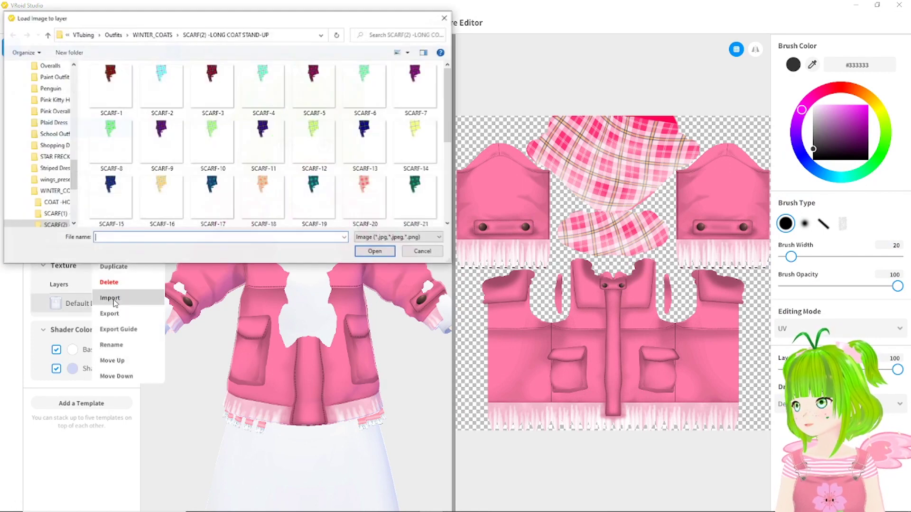
{"action": "scroll", "coordinate": [155, 201], "scroll_direction": "down", "scroll_amount": 5}
{"action": "left_click", "coordinate": [122, 93]}
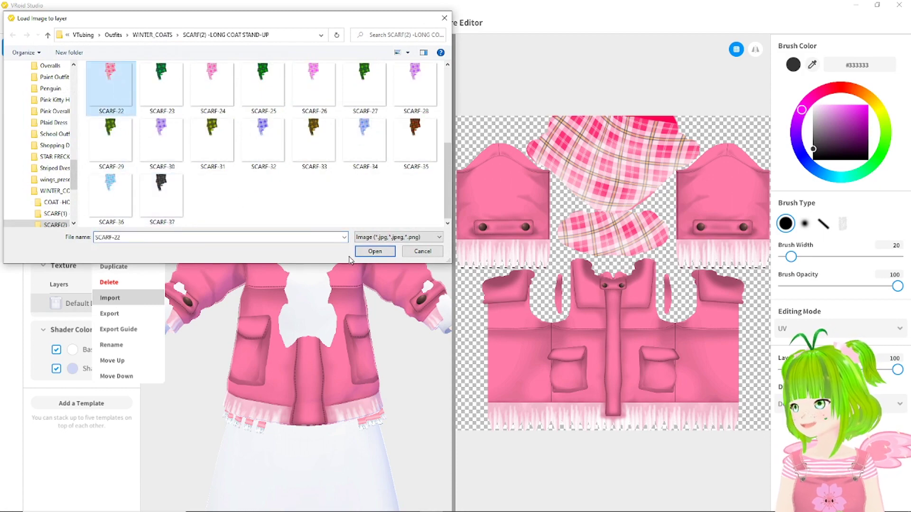
{"action": "left_click", "coordinate": [363, 251]}
{"action": "mouse_move", "coordinate": [318, 275]}
{"action": "right_mouse_down"}
{"action": "mouse_move", "coordinate": [301, 271]}
{"action": "mouse_move", "coordinate": [308, 272]}
{"action": "right_mouse_up"}
Step: Adjust coat sliders: Volume 95.595, Collar Sag 100, Tightness 100, Seam 35.683, Collar (Lower) 19.824
{"action": "left_click", "coordinate": [89, 303]}
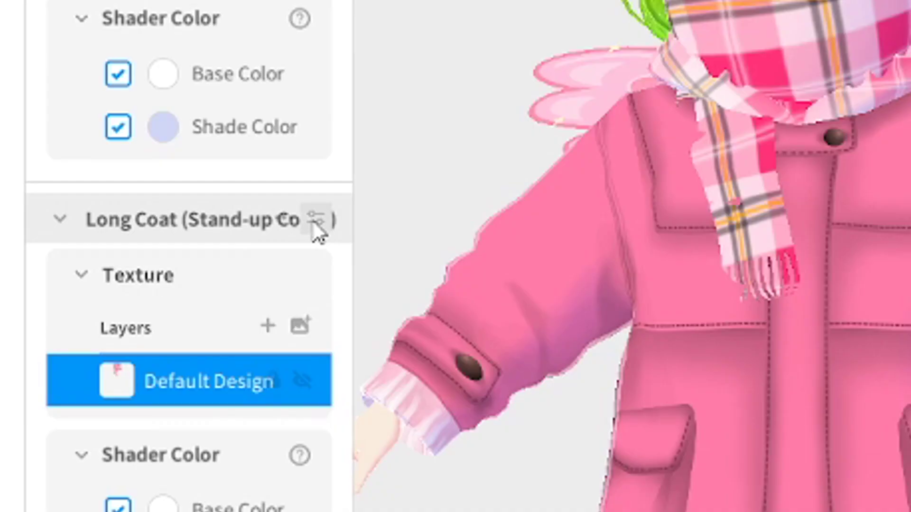
{"action": "left_click", "coordinate": [315, 219]}
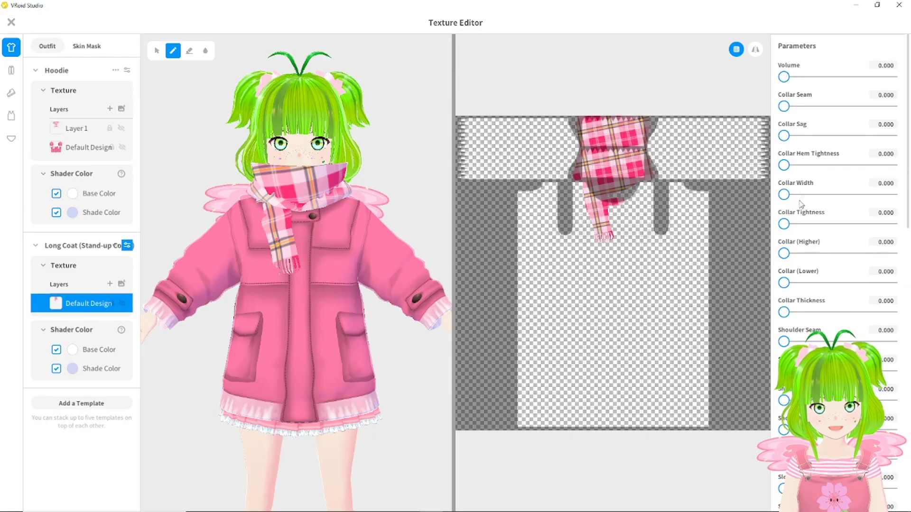
{"action": "scroll", "coordinate": [837, 190], "scroll_direction": "down", "scroll_amount": 10}
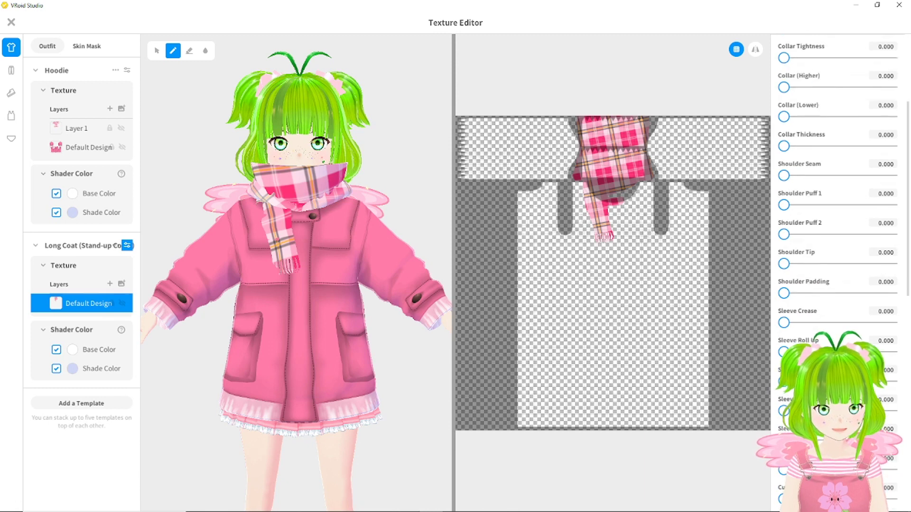
{"action": "scroll", "coordinate": [837, 190], "scroll_direction": "up", "scroll_amount": 10}
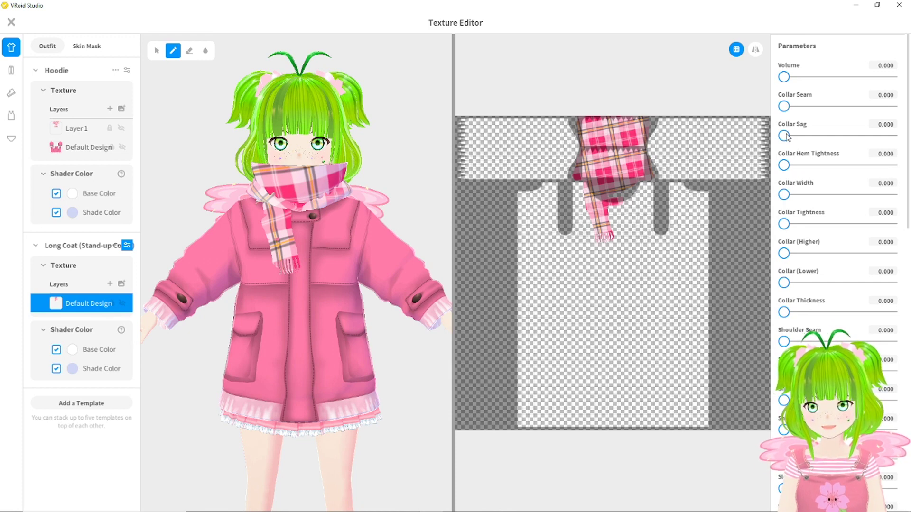
{"action": "left_click_drag", "start_coordinate": [784, 136], "coordinate": [891, 136]}
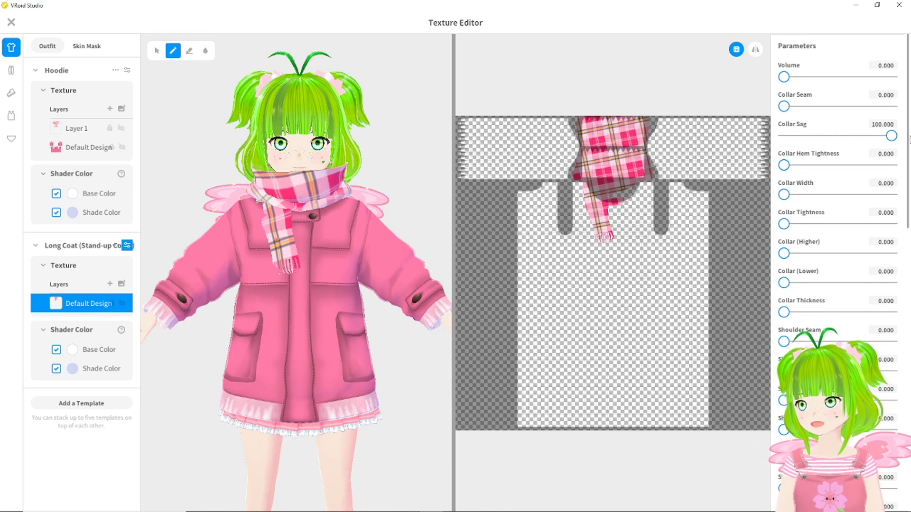
{"action": "left_click_drag", "start_coordinate": [783, 106], "coordinate": [823, 106]}
{"action": "left_click", "coordinate": [891, 224]}
{"action": "left_click", "coordinate": [805, 282]}
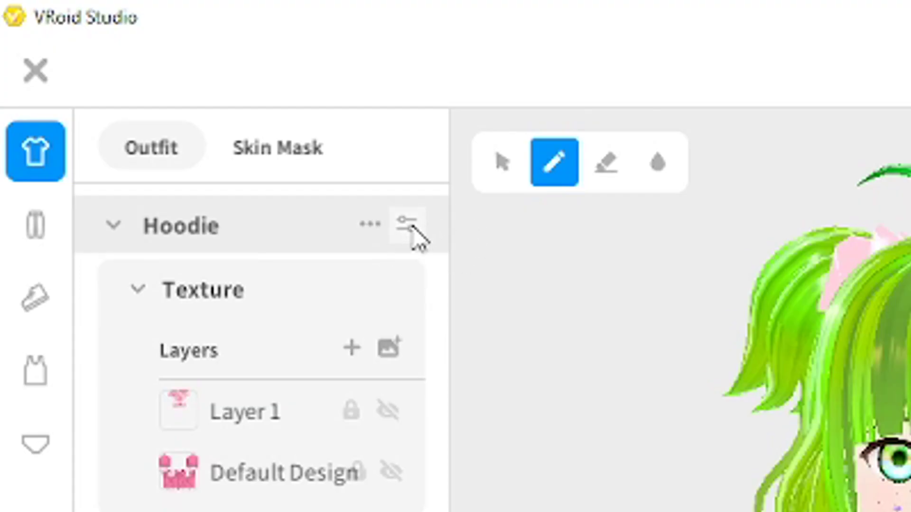
{"action": "left_click", "coordinate": [127, 71]}
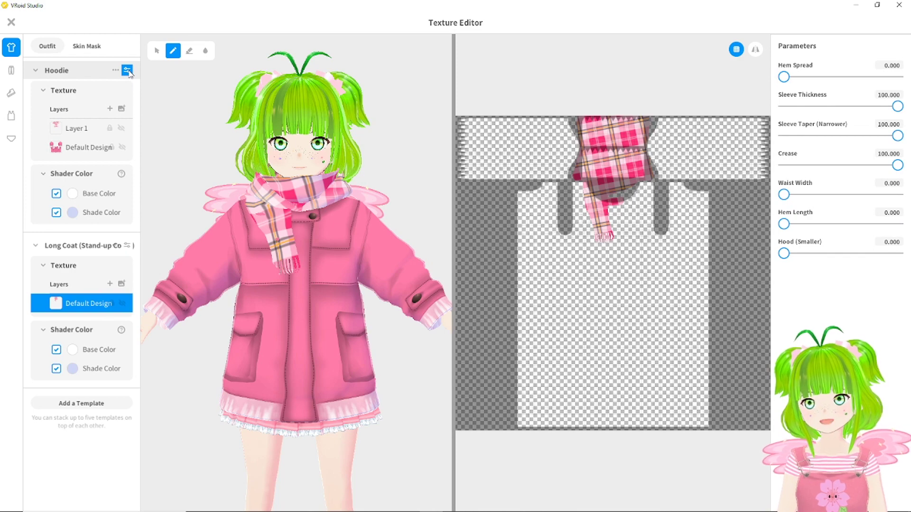
{"action": "left_click", "coordinate": [127, 246]}
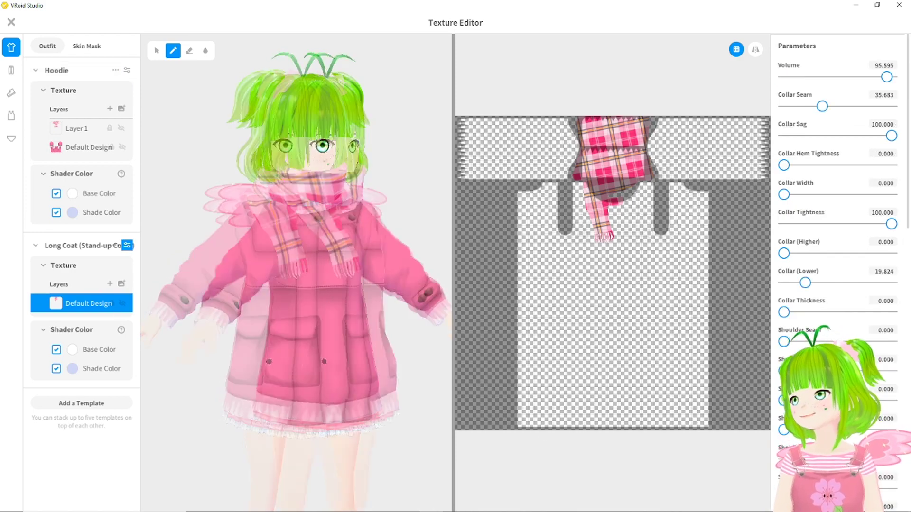
{"action": "right_click_drag", "start_coordinate": [269, 366], "coordinate": [257, 504]}
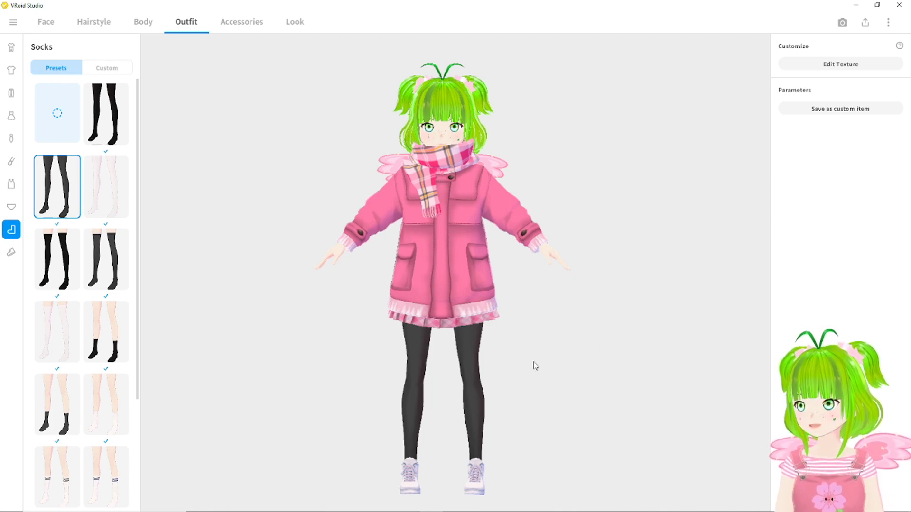
Step: Spin the avatar around to check the black tights and coat from behind
{"action": "left_click_drag", "start_coordinate": [518, 366], "coordinate": [686, 366]}
{"action": "left_click_drag", "start_coordinate": [561, 371], "coordinate": [548, 374]}
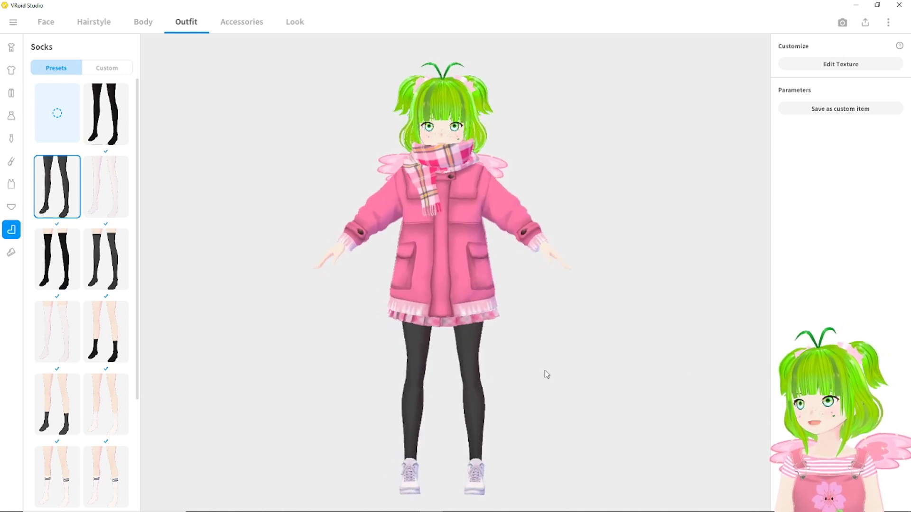